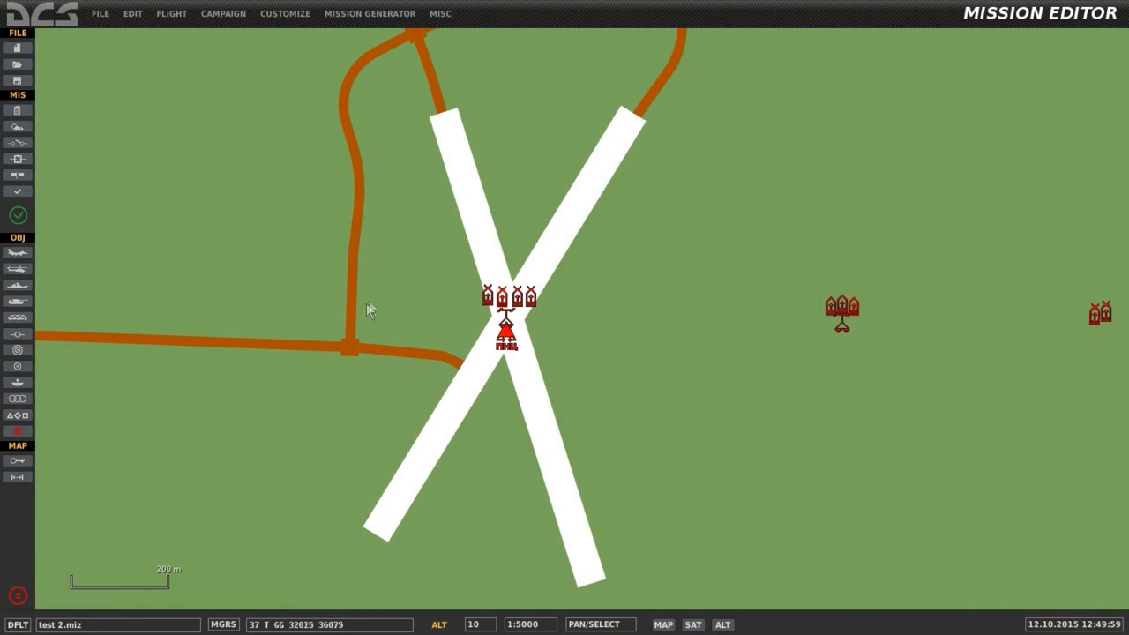
Open the settings of the SA-11 Buk command vehicle at the runway crossing
click(506, 333)
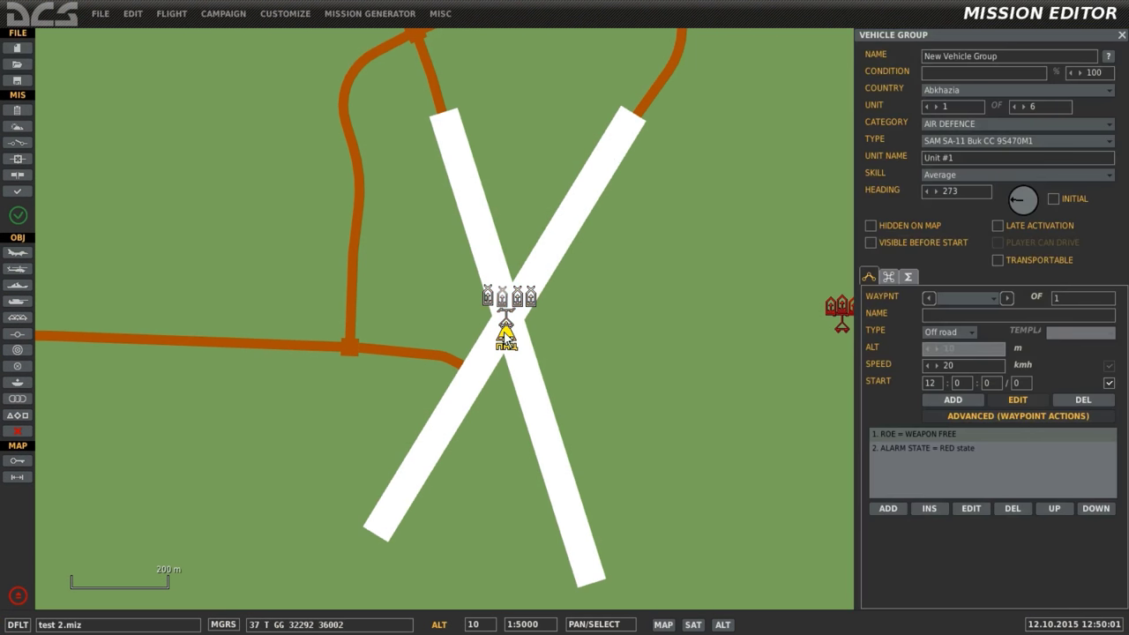
scroll(506, 336, up, 2)
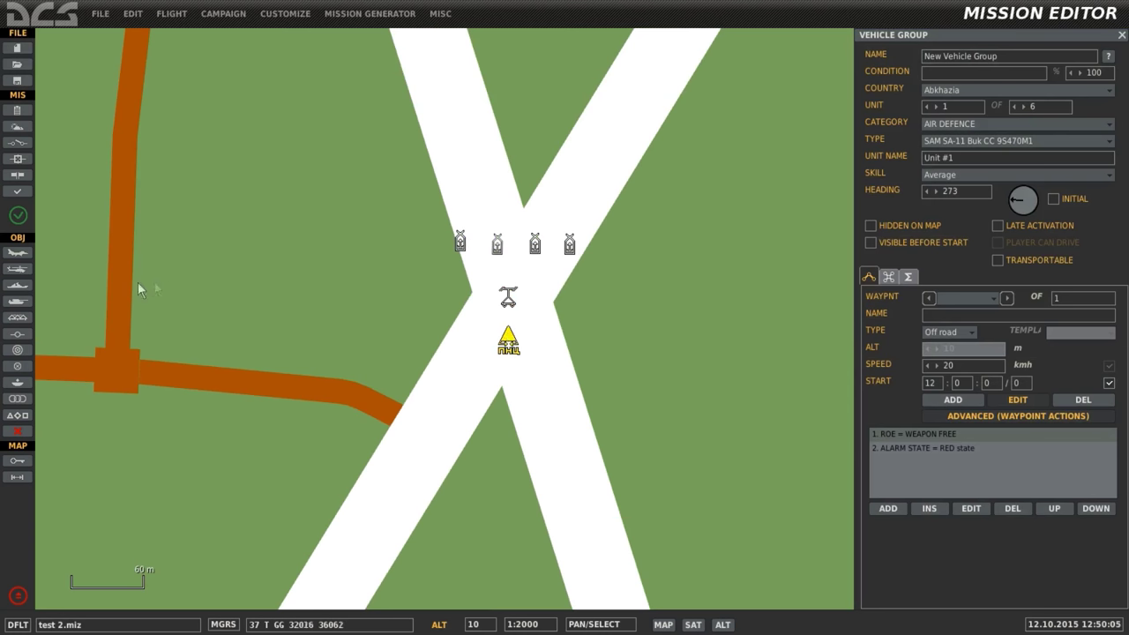
Place a new ground vehicle group west of the runway crossing, with country Russia and category AIR DEFENCE
click(17, 301)
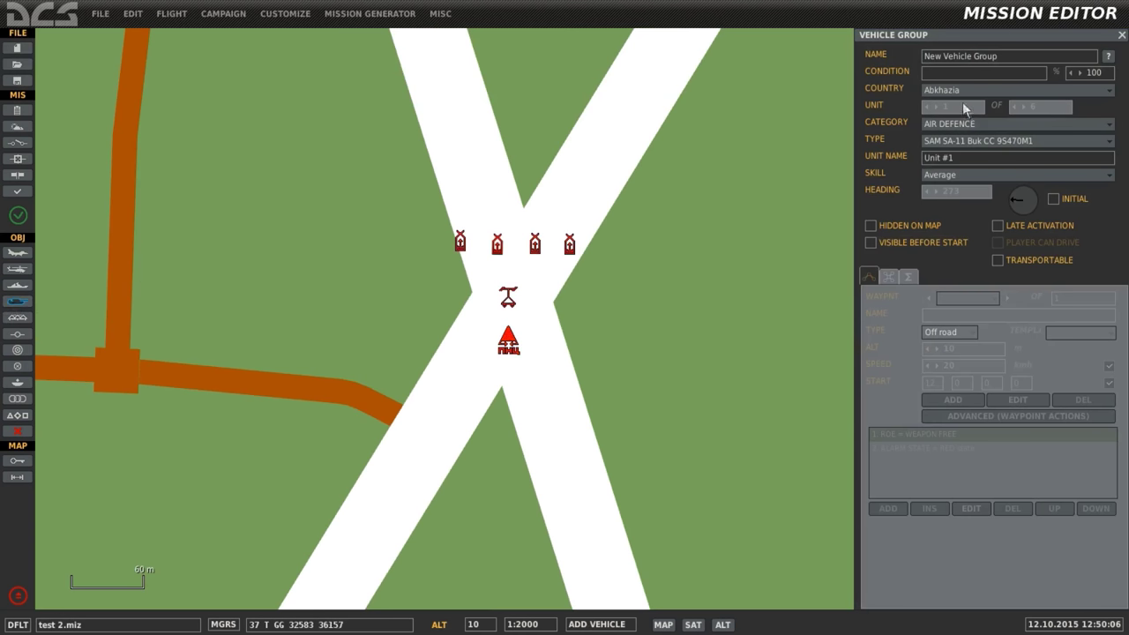
click(175, 217)
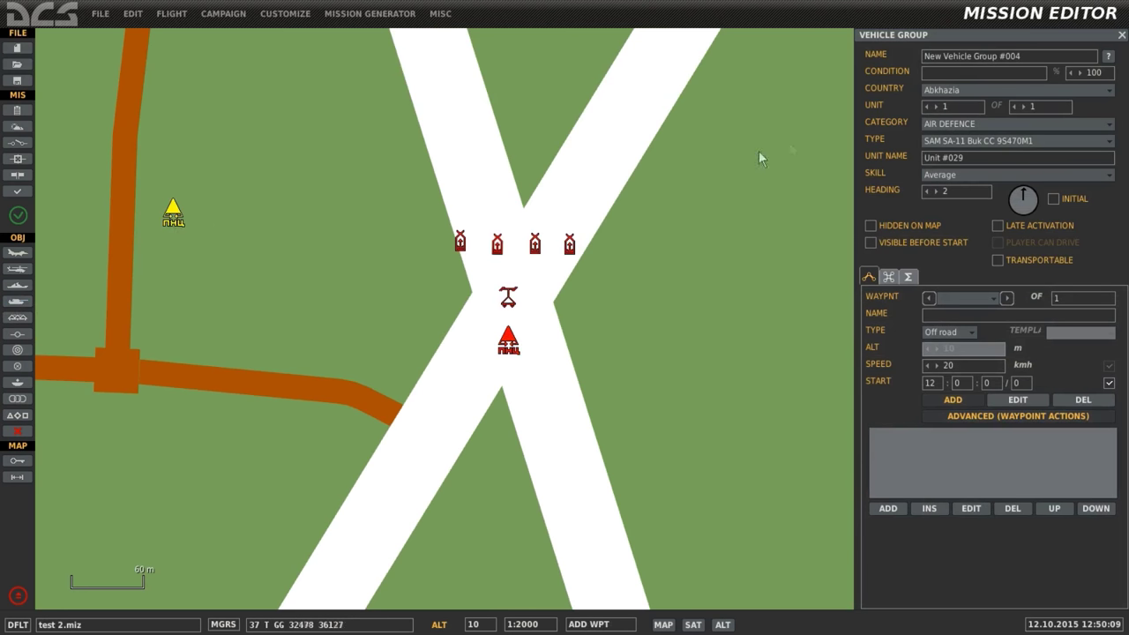
click(978, 88)
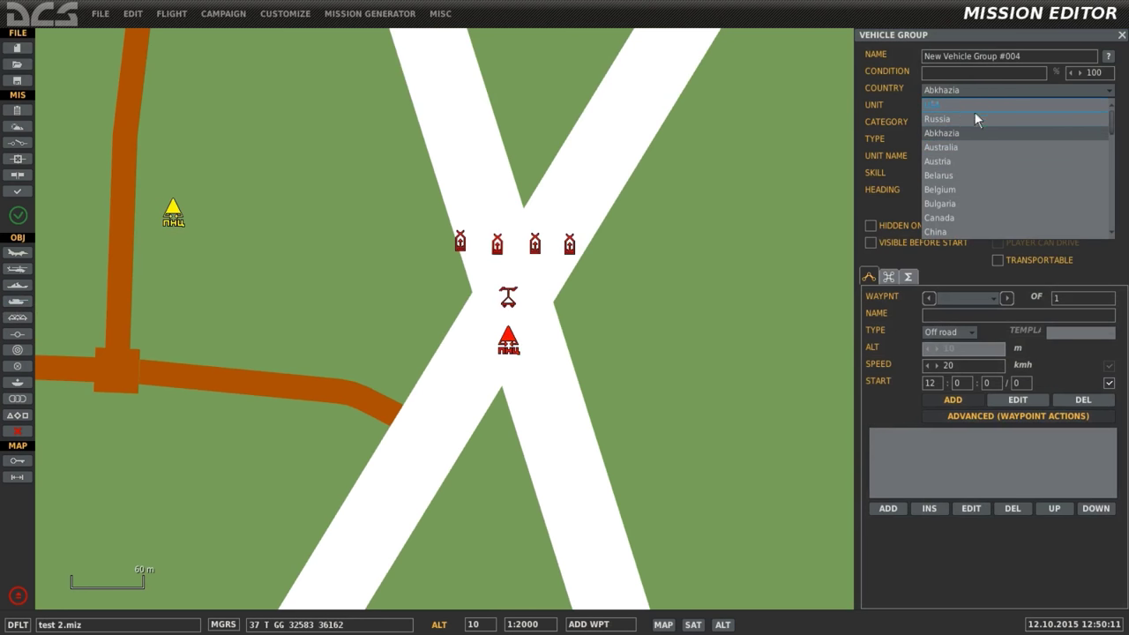
click(971, 116)
click(958, 122)
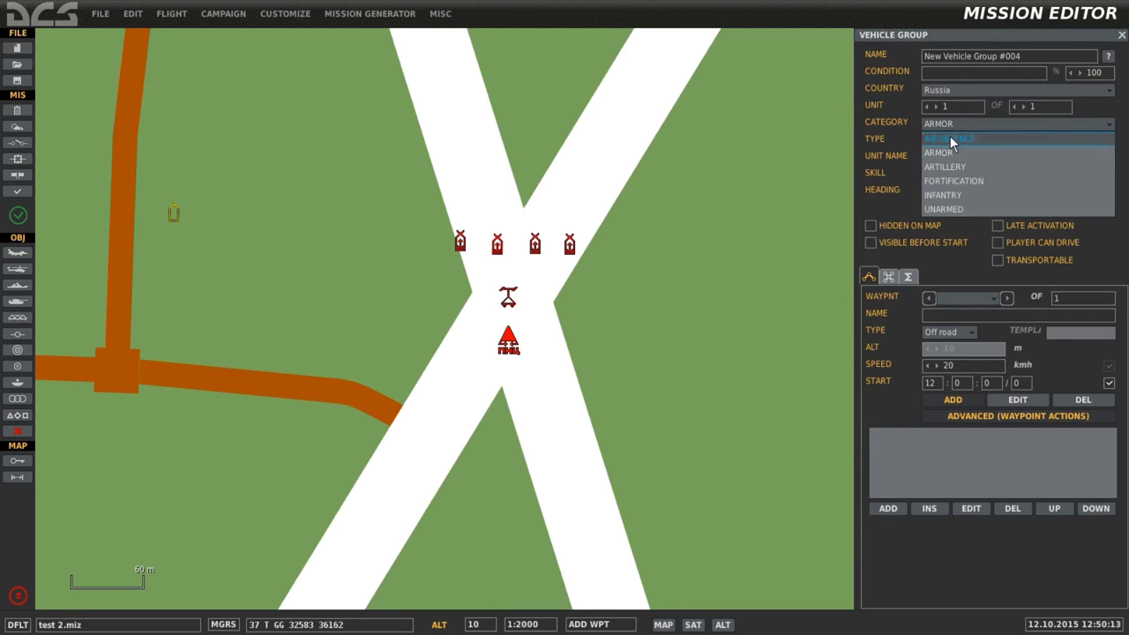
click(951, 136)
Look through the Russian air defence unit types available for the new group, from AAA and S-300PS to Shilka
click(943, 139)
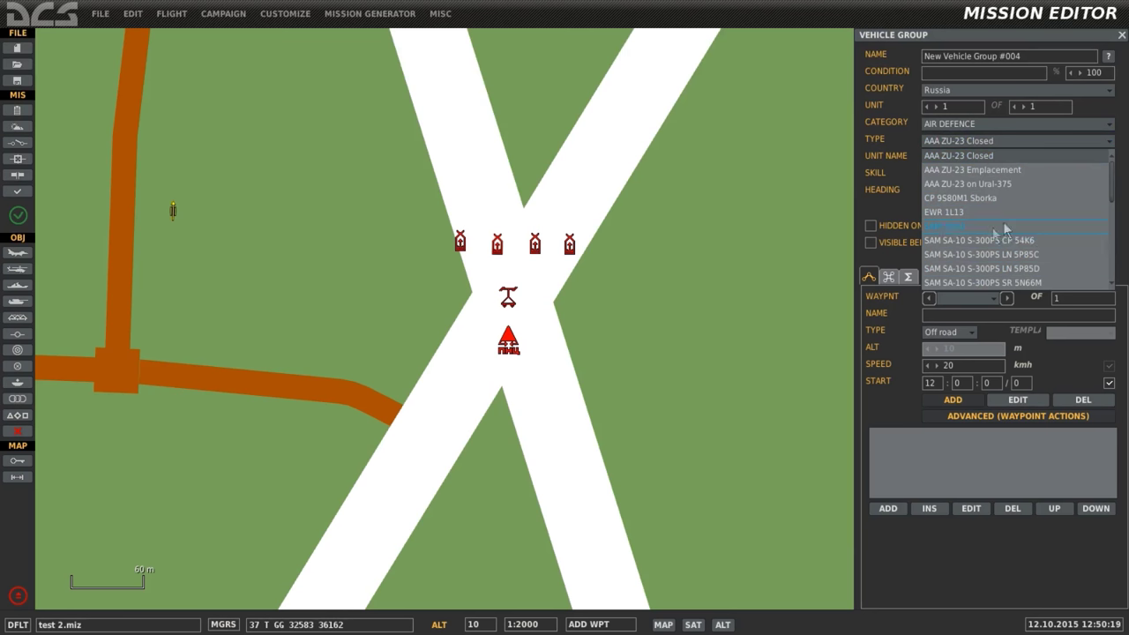
drag(1113, 181, 1121, 203)
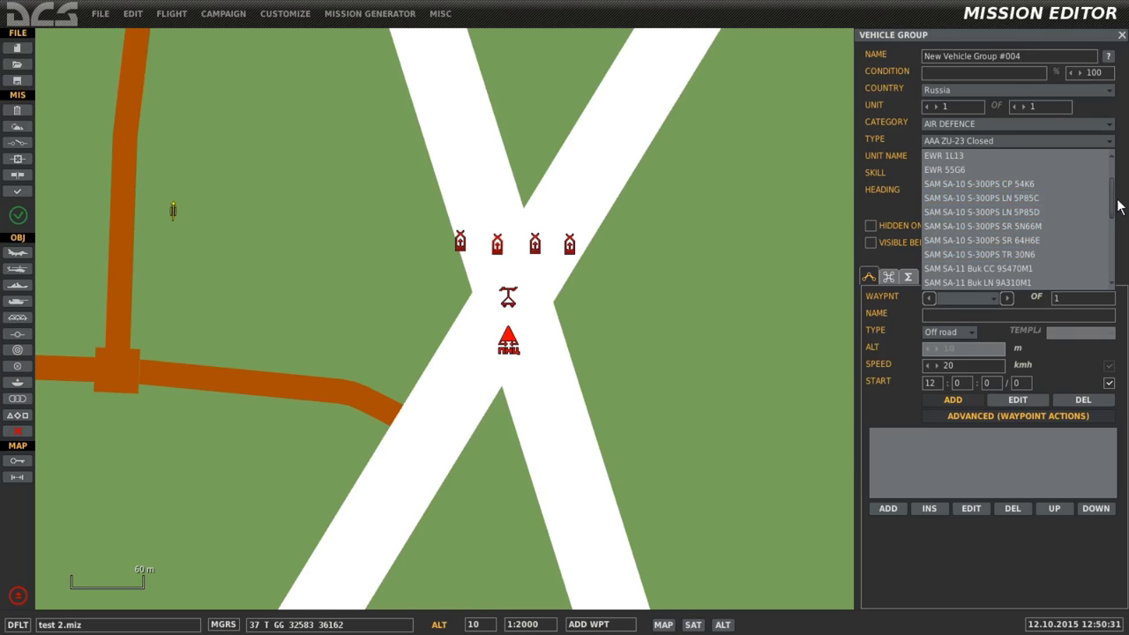
drag(1112, 205, 1109, 221)
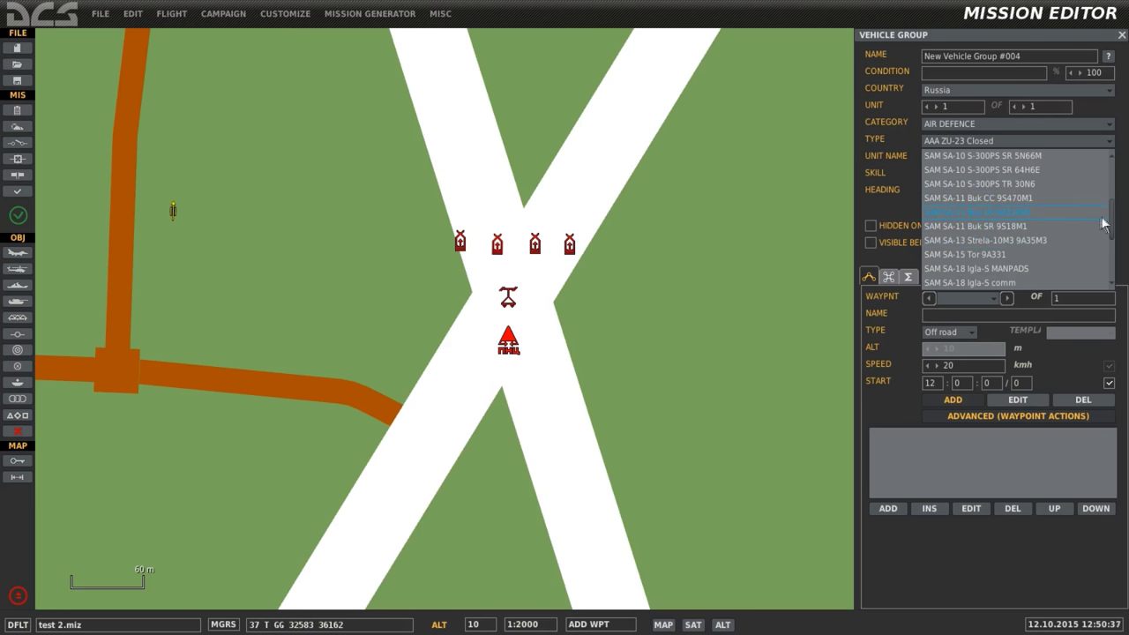
drag(1111, 220, 1114, 255)
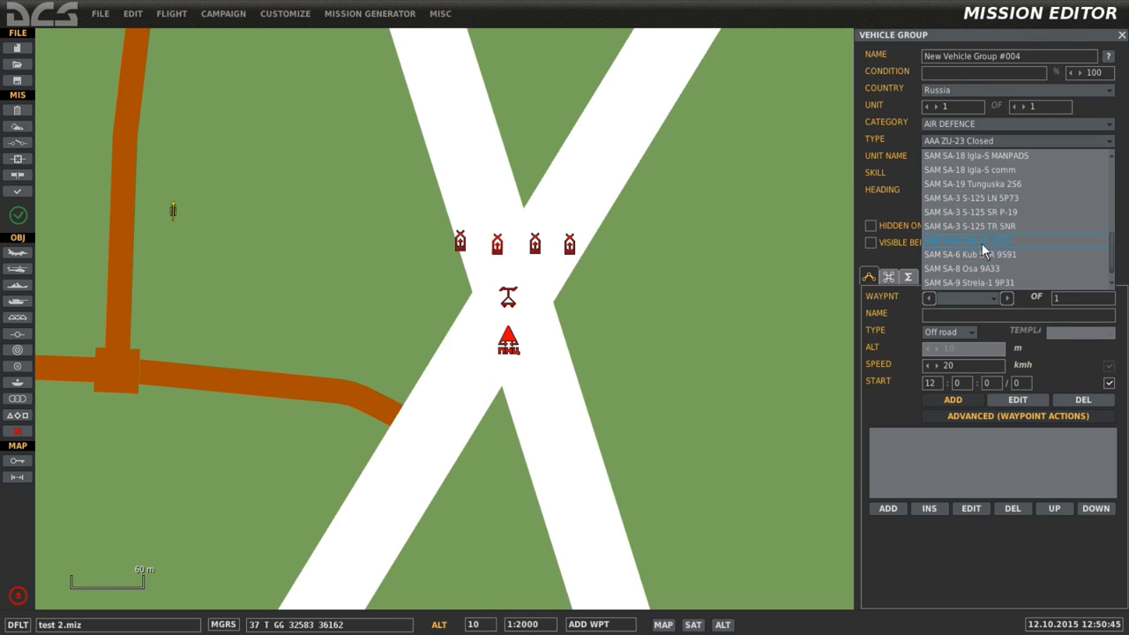
scroll(996, 272, down, 1)
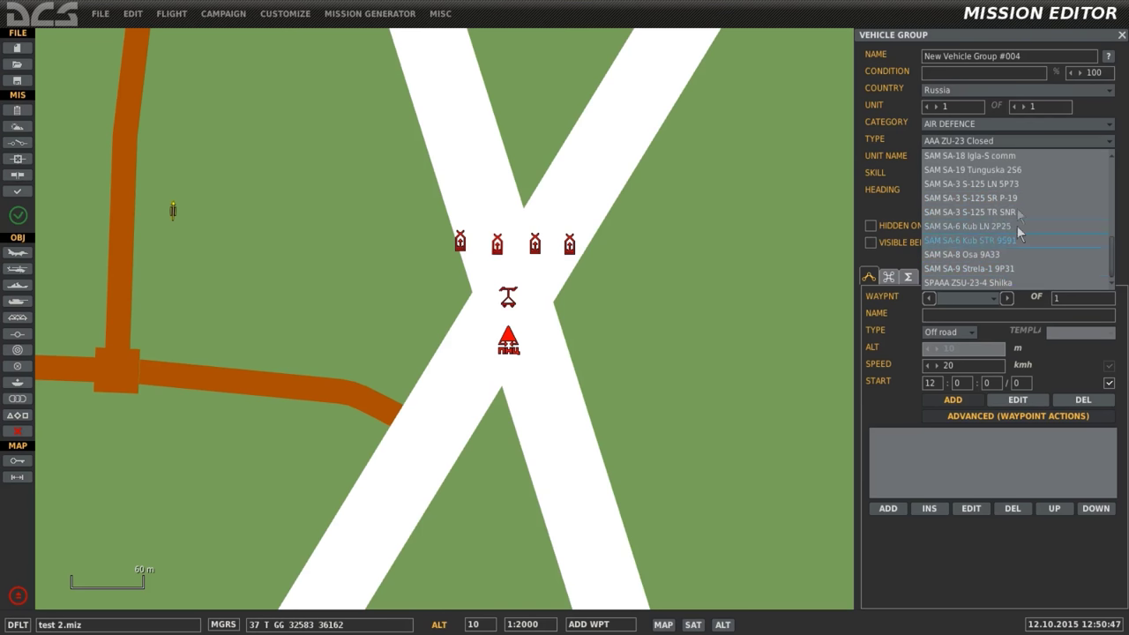
click(983, 141)
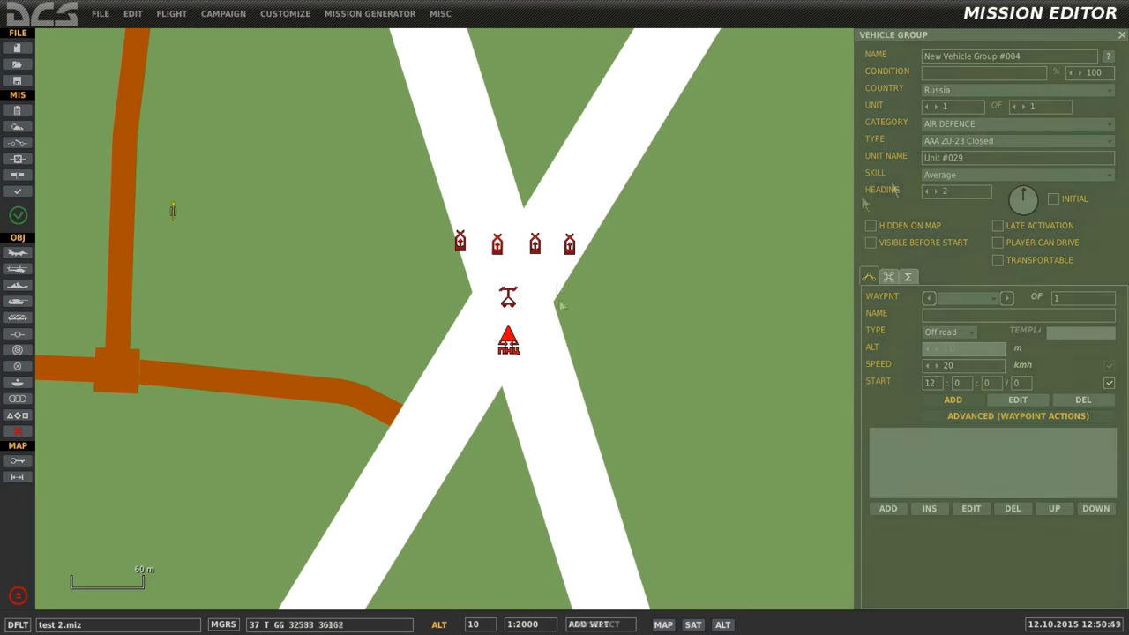
Inspect the command vehicle and search radar of the SA-11 Buk group at the runway crossing
click(511, 323)
click(510, 338)
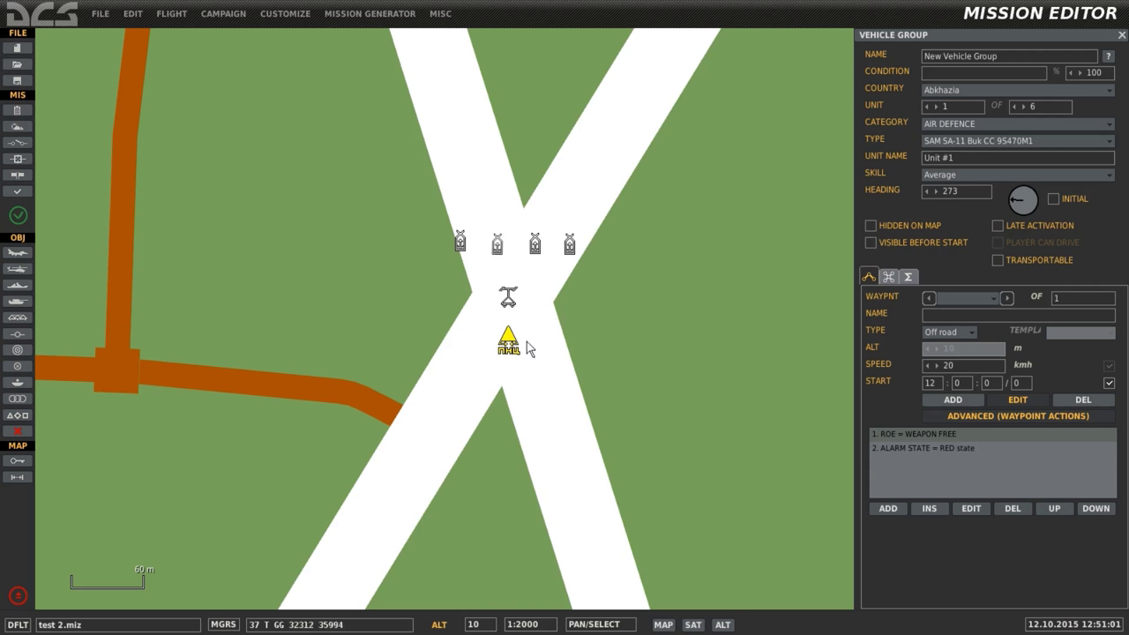
click(512, 303)
click(1048, 147)
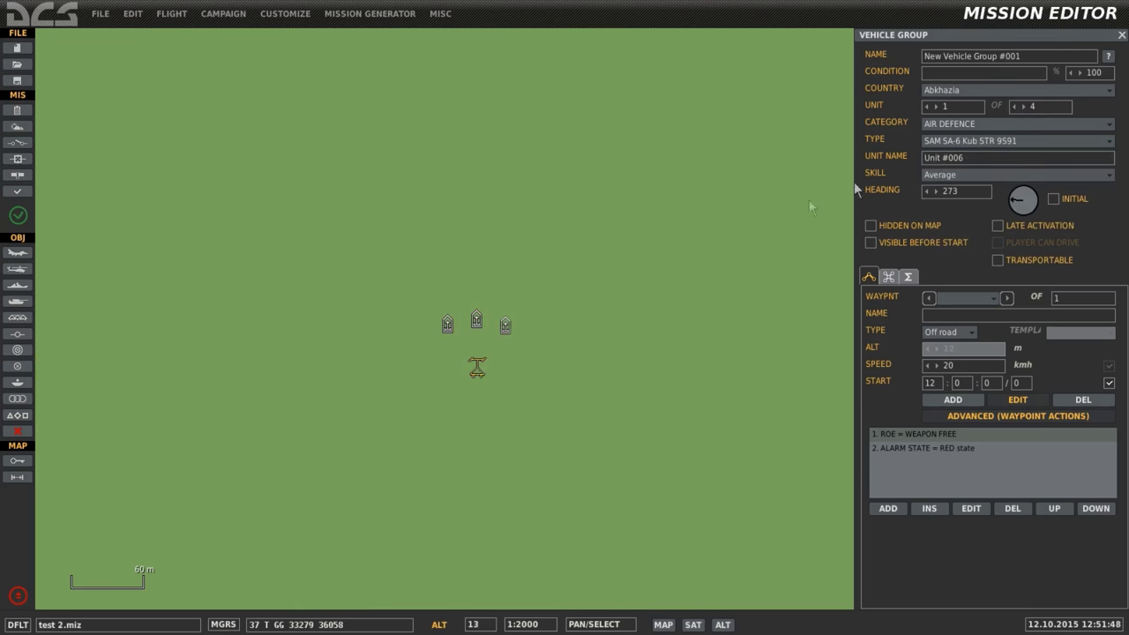
Check the unit types used in the SA-6 Kub group and in the neighbouring SA-8 Osa group
click(988, 140)
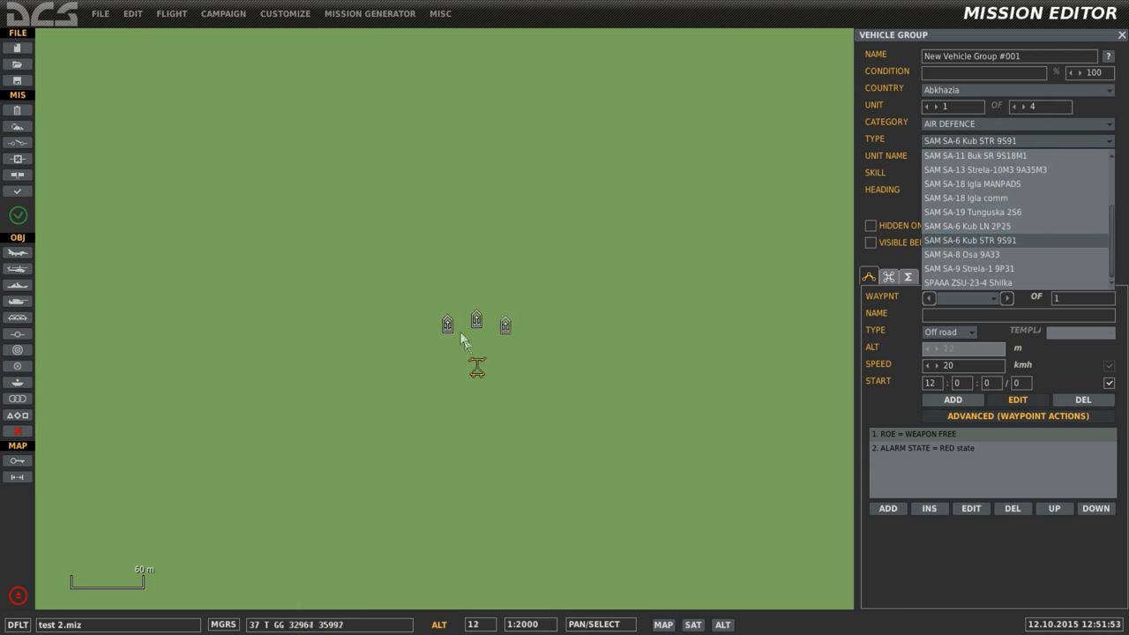
click(459, 364)
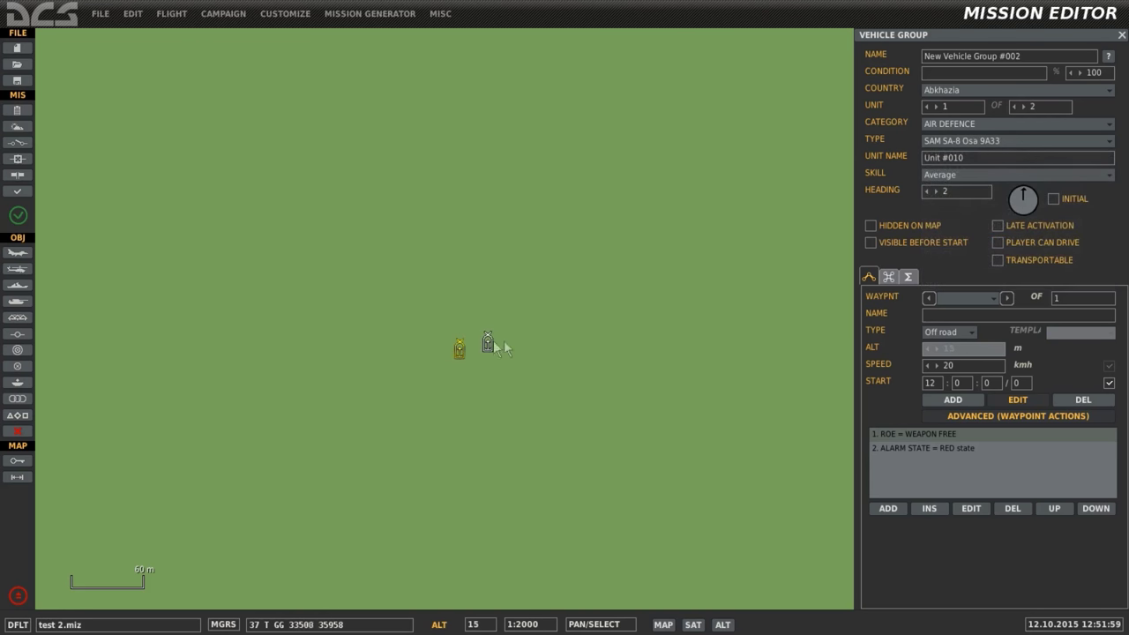
click(937, 107)
scroll(624, 339, down, 3)
click(624, 338)
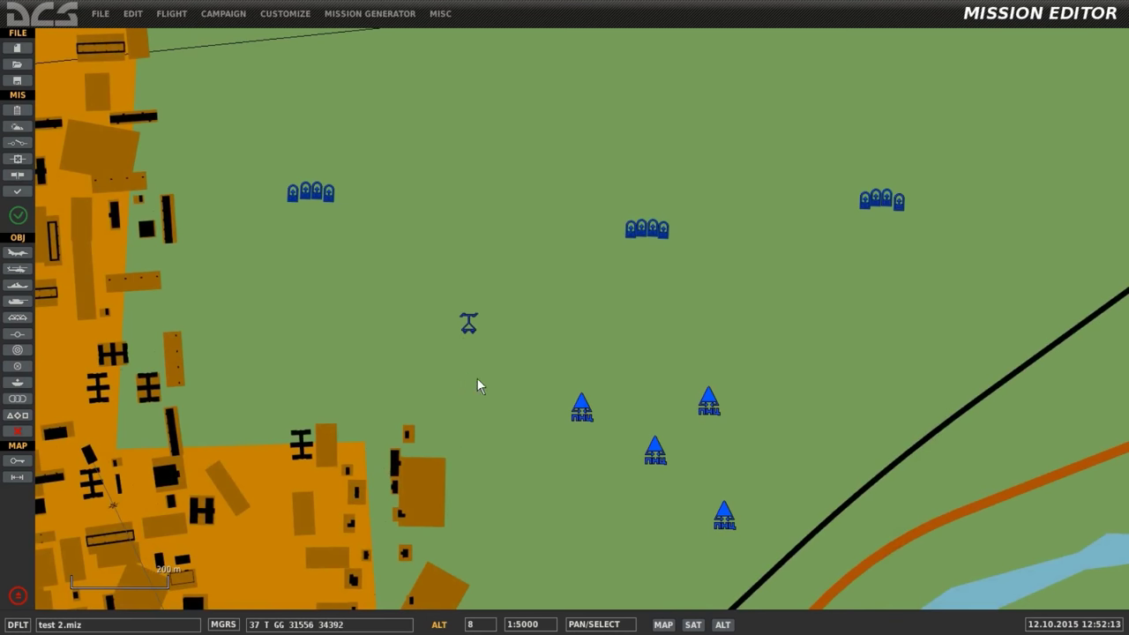
Check the type of each support vehicle and the radar in the US Patriot group
click(656, 450)
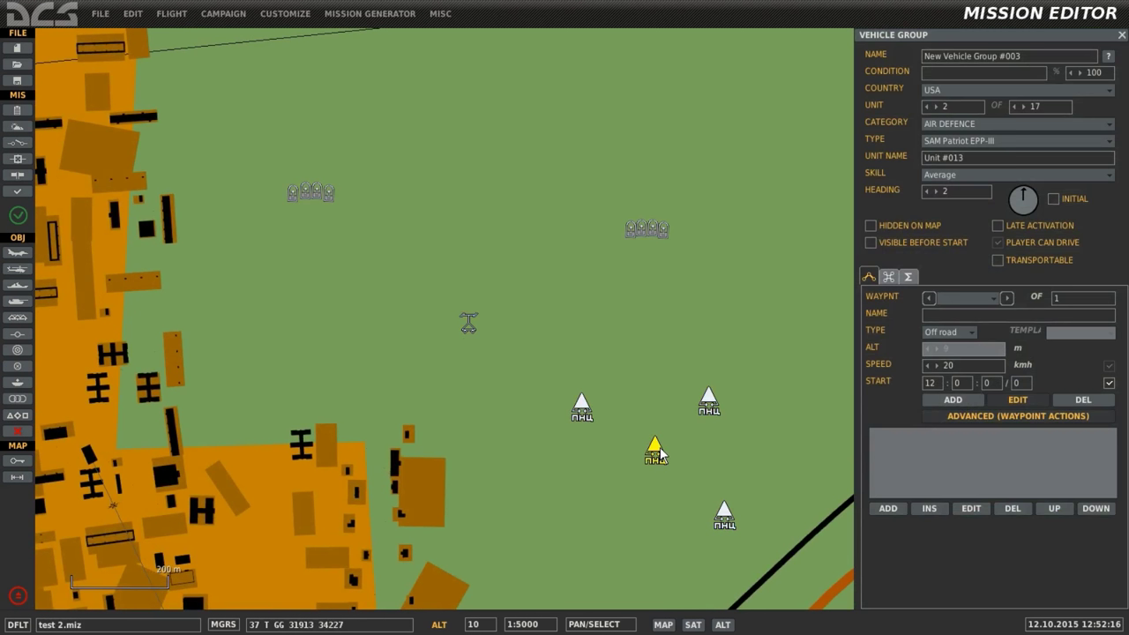
click(582, 407)
click(471, 323)
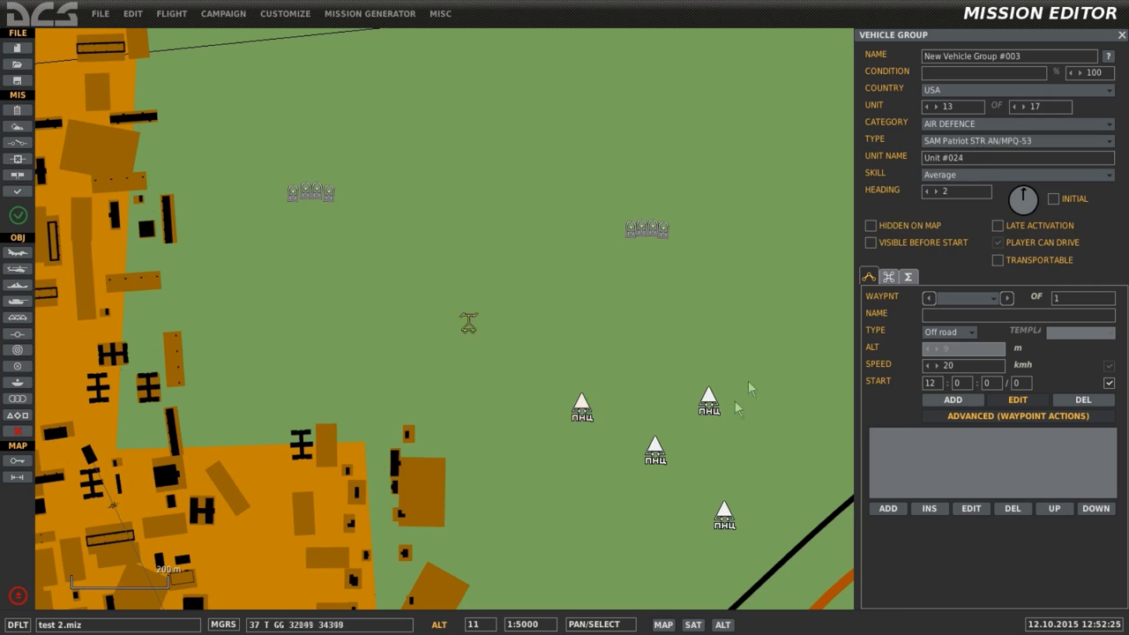
click(725, 515)
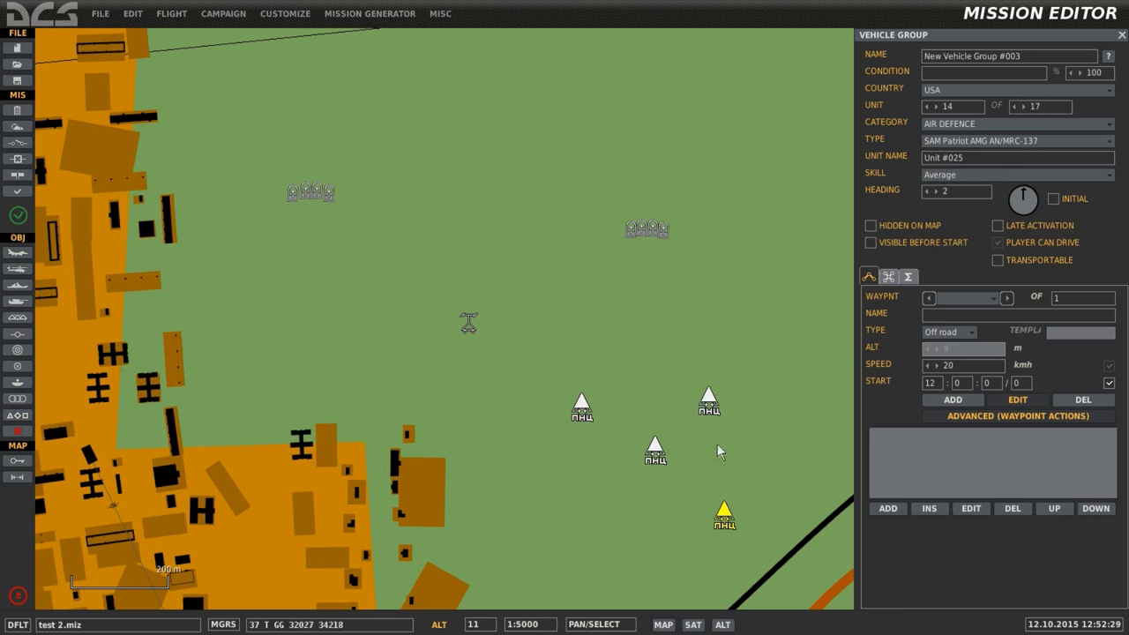
click(712, 403)
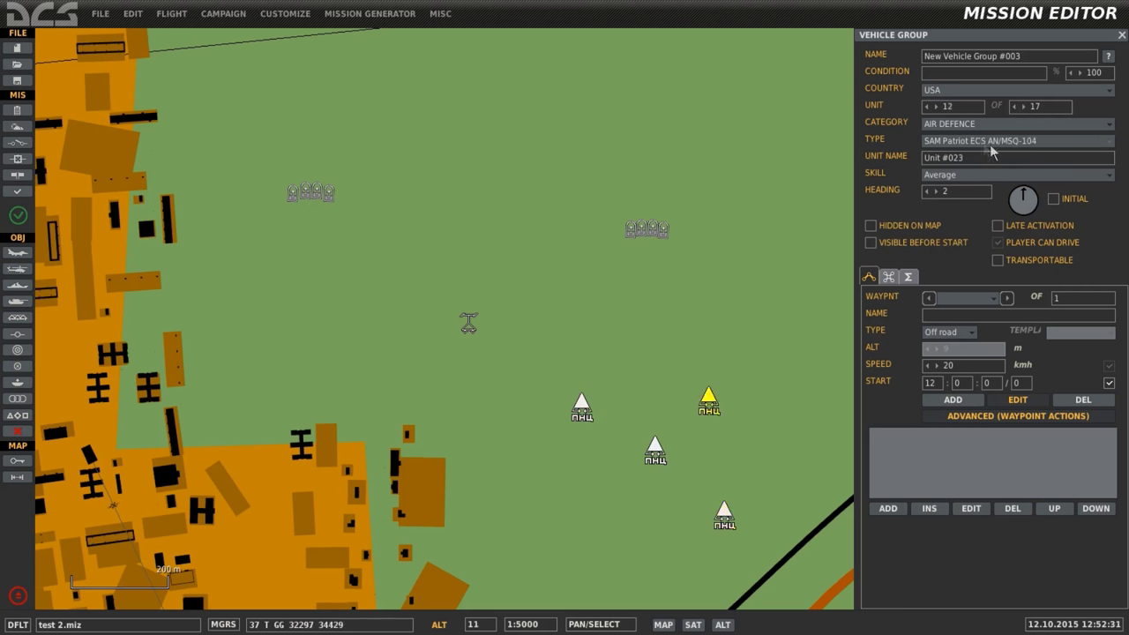
click(655, 450)
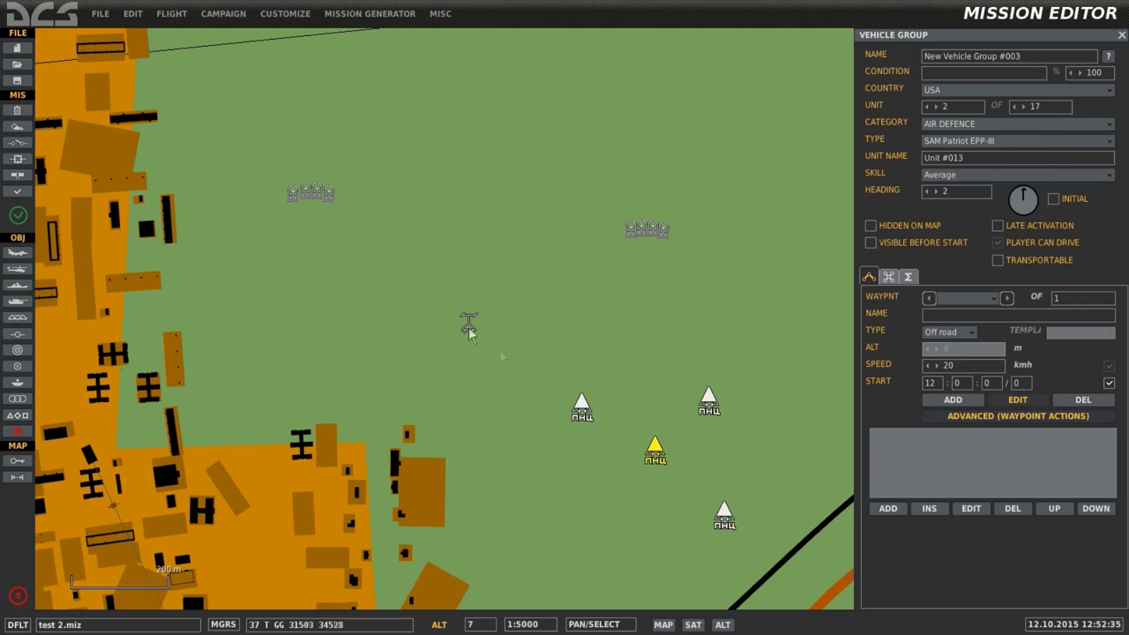
Inspect the western and eastern launcher clusters of the Patriot group and its central support vehicle
scroll(580, 366, down, 2)
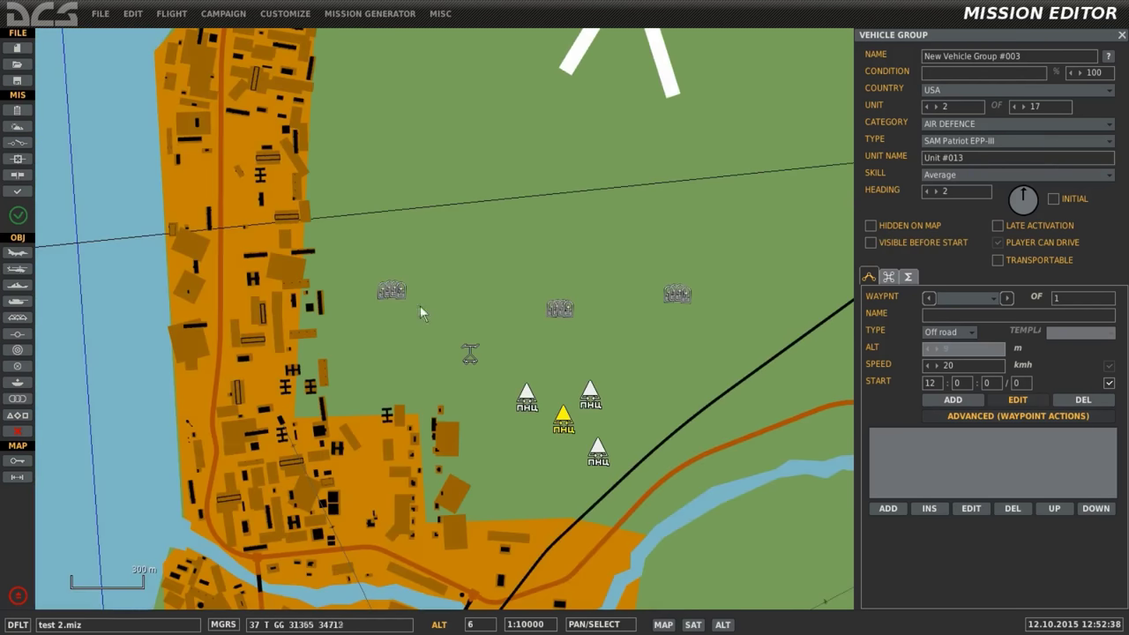
click(382, 290)
click(677, 294)
click(563, 417)
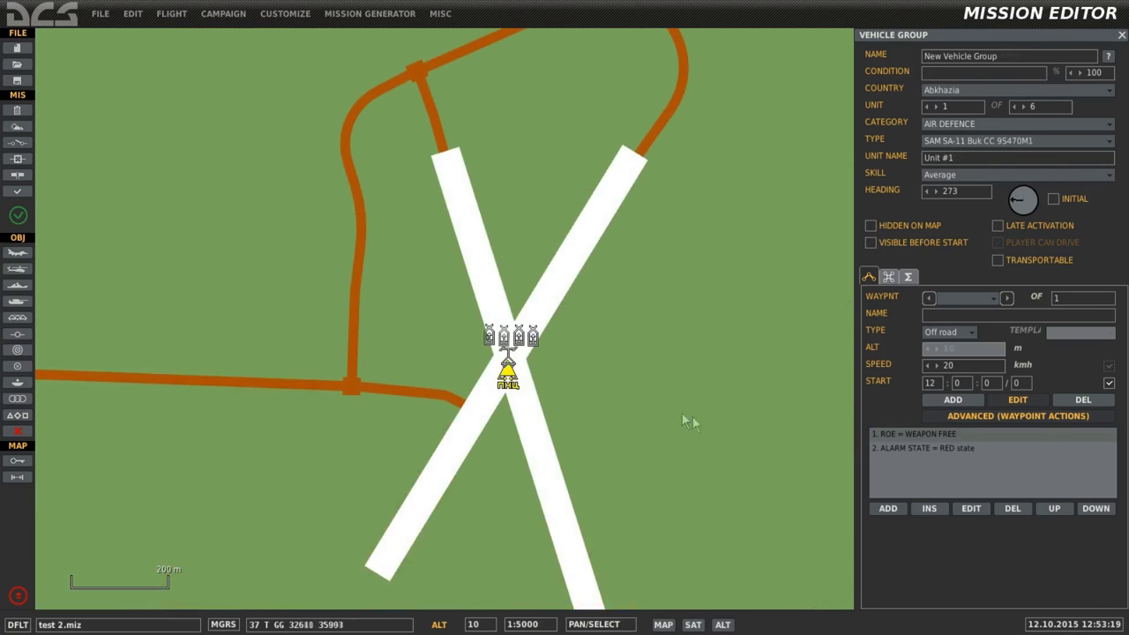
Open the SA-11 group's ROE waypoint action and review its options, keeping WEAPON FREE
double_click(914, 434)
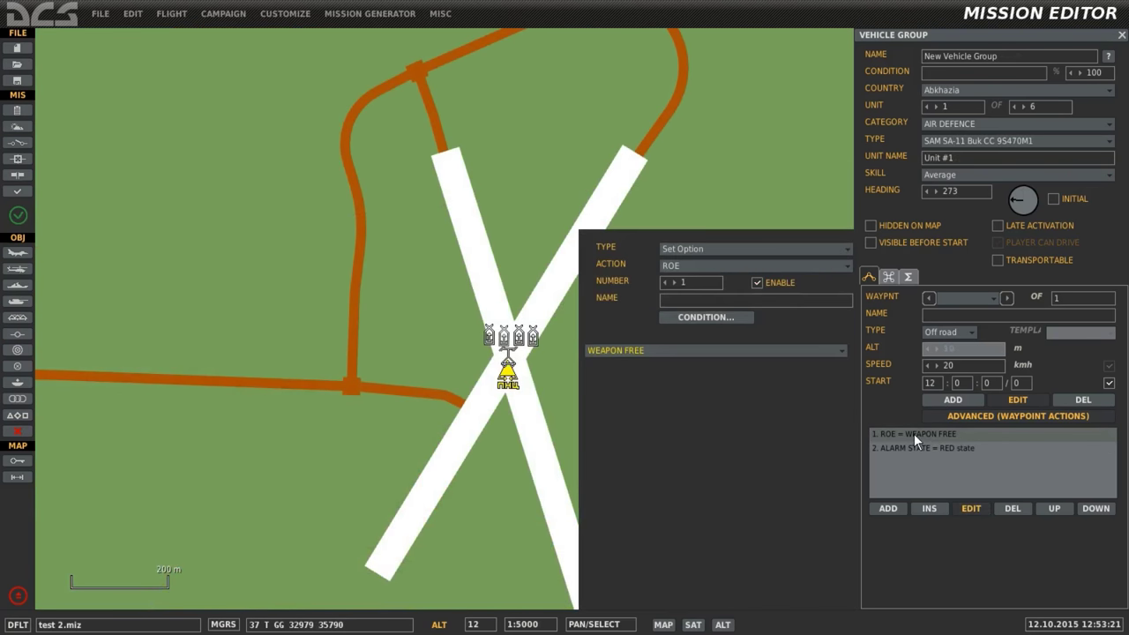
click(681, 265)
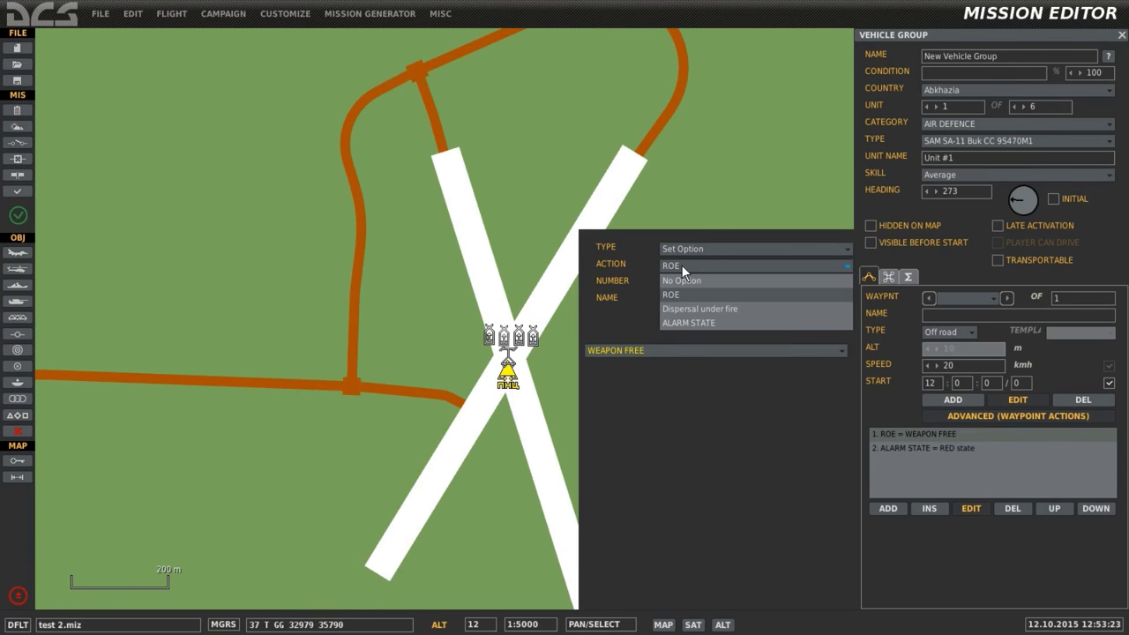
click(670, 295)
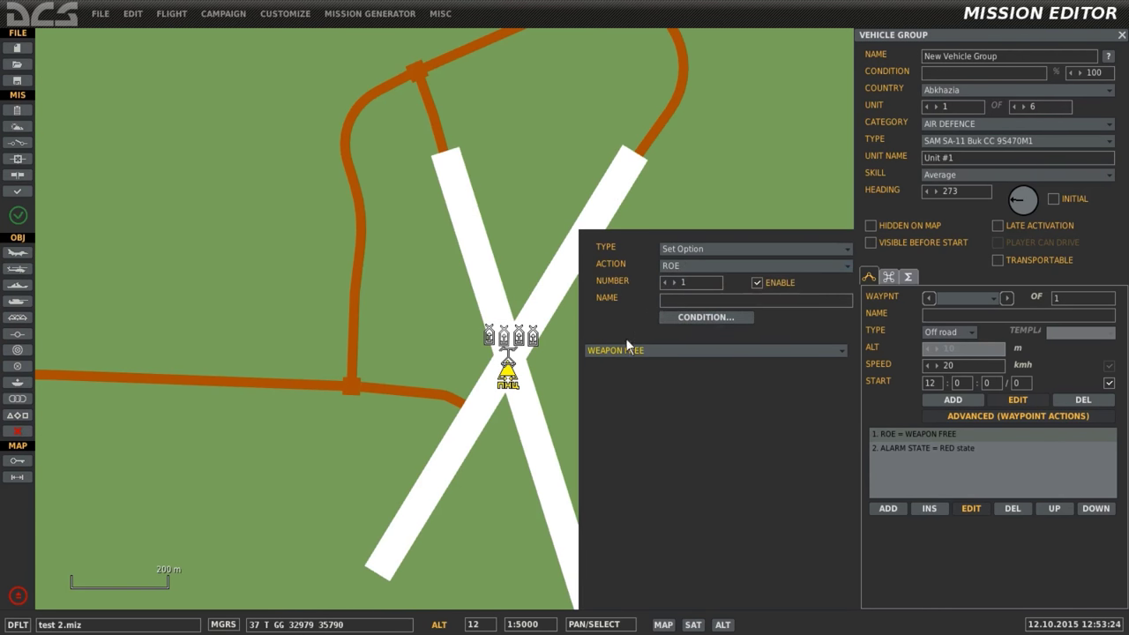
click(624, 349)
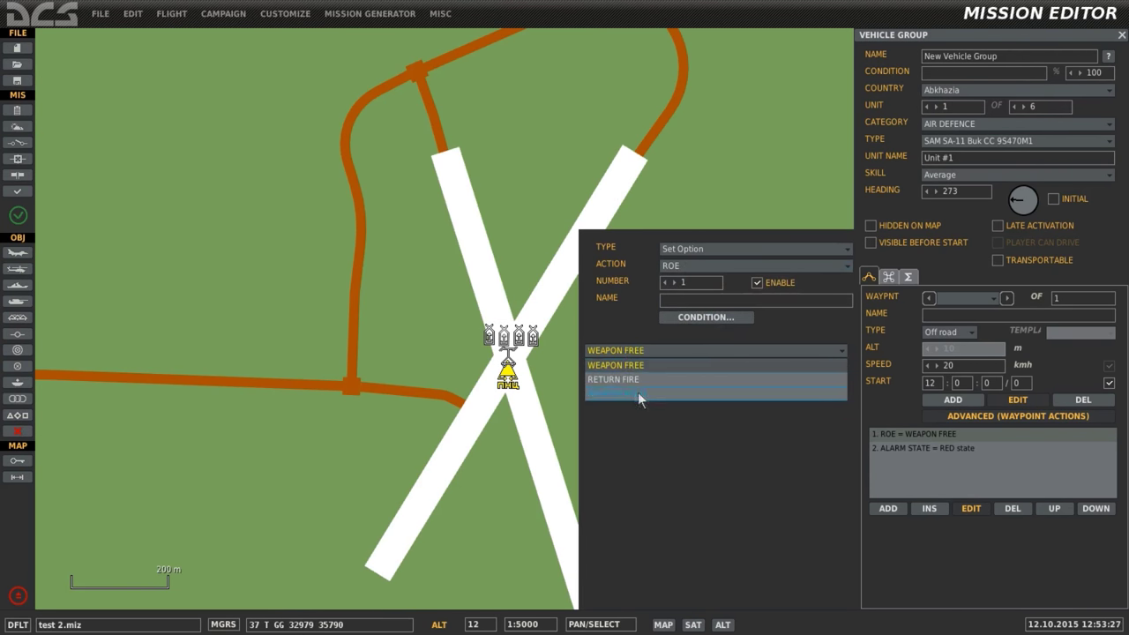
click(635, 353)
Try a TIME MORE condition with 10 in the minutes on the ROE action, and remove it again
click(663, 320)
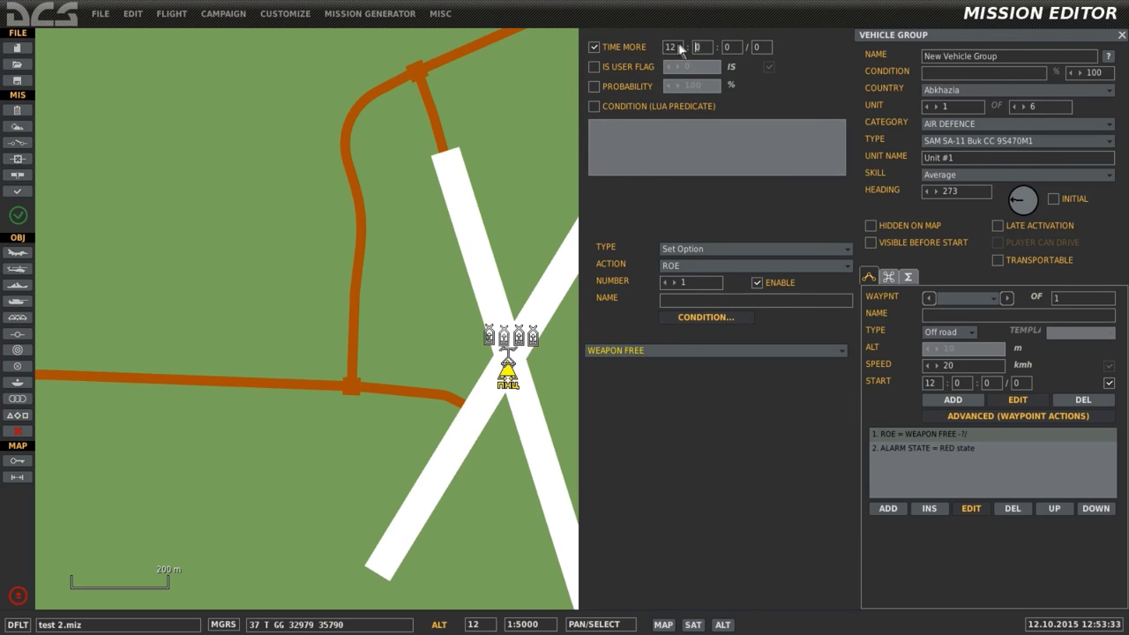
text(10)
click(594, 47)
click(703, 316)
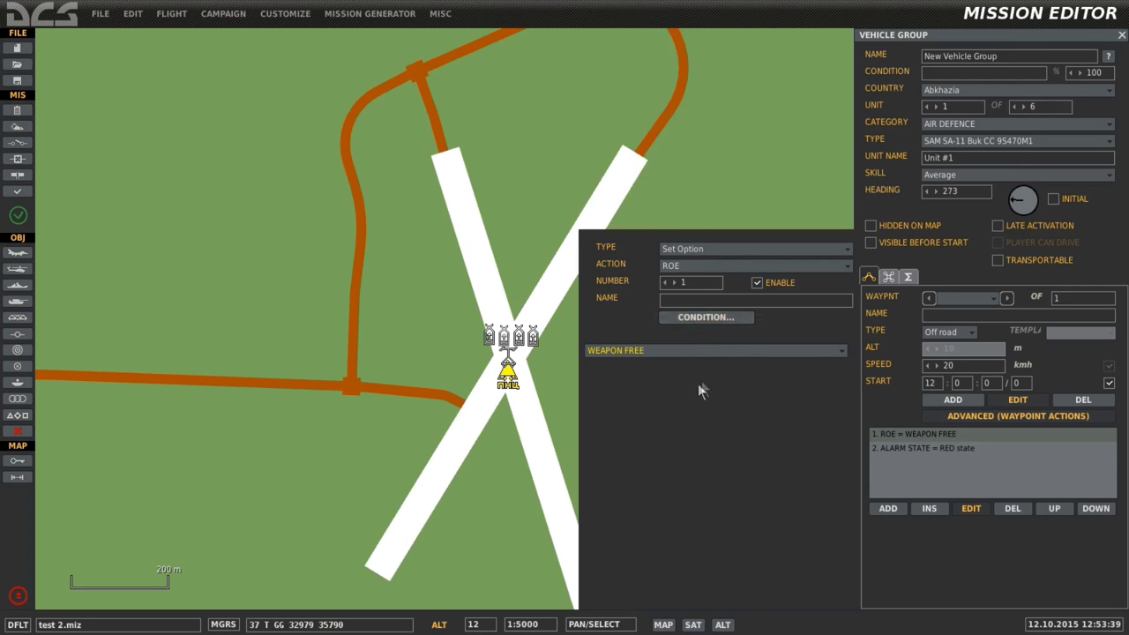
Set the SA-11 group's ALARM STATE waypoint action to RED state and deselect the group
click(915, 450)
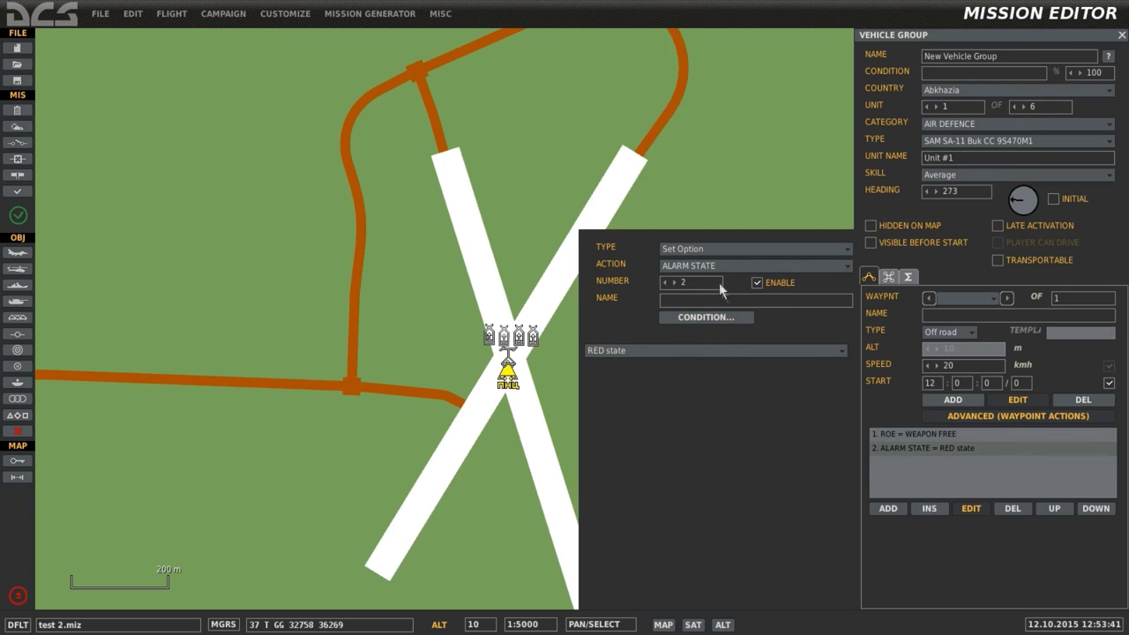
click(702, 264)
click(696, 324)
click(638, 351)
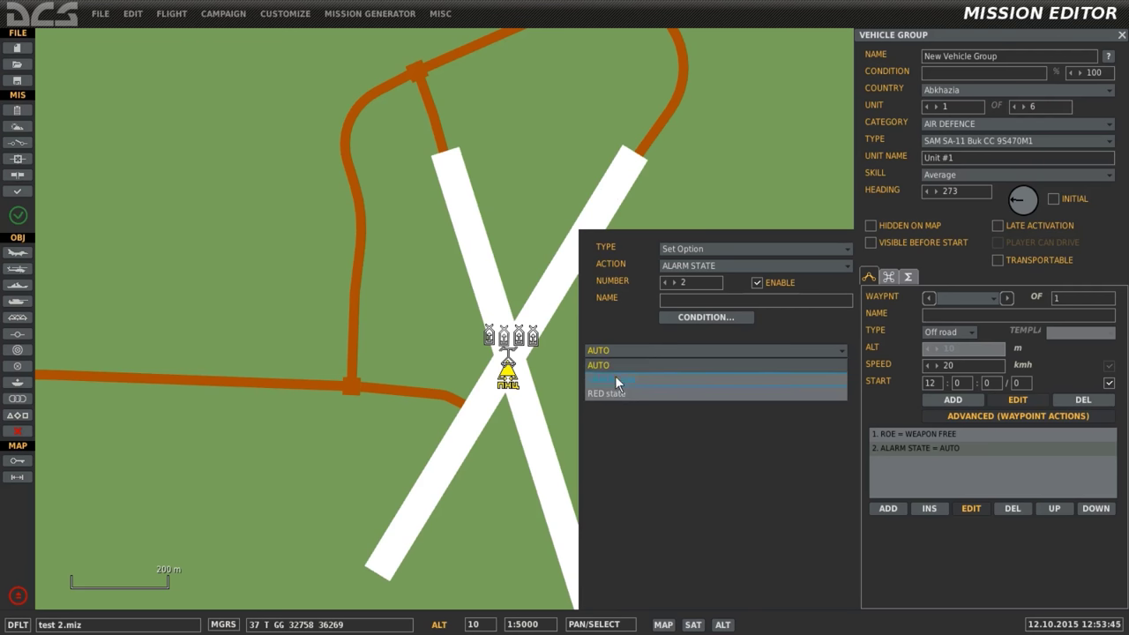
click(629, 399)
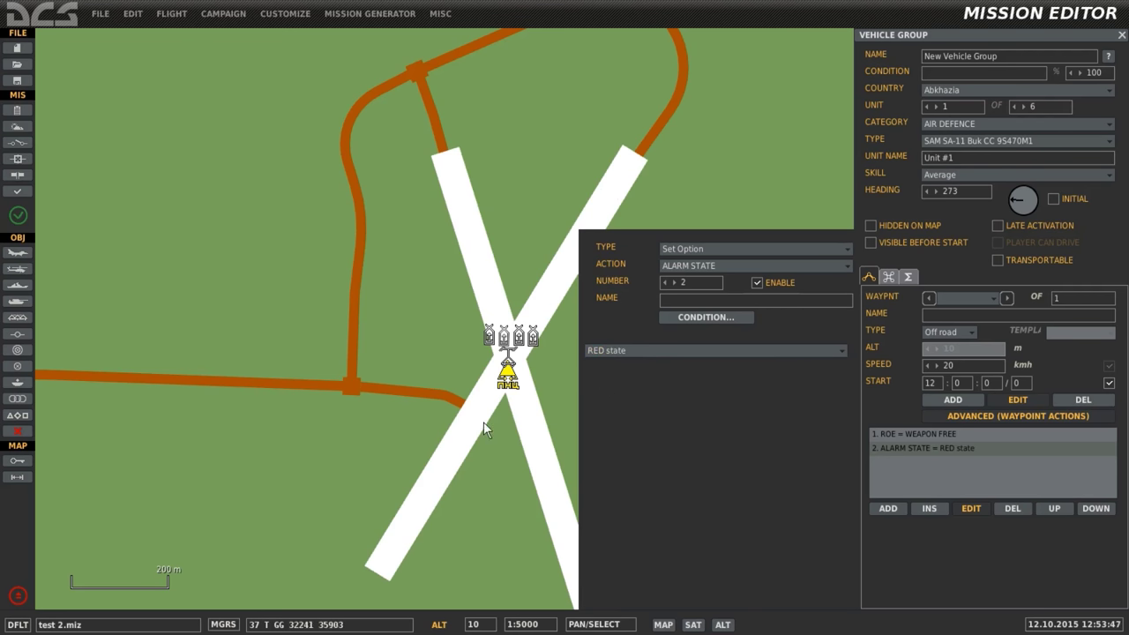
click(473, 396)
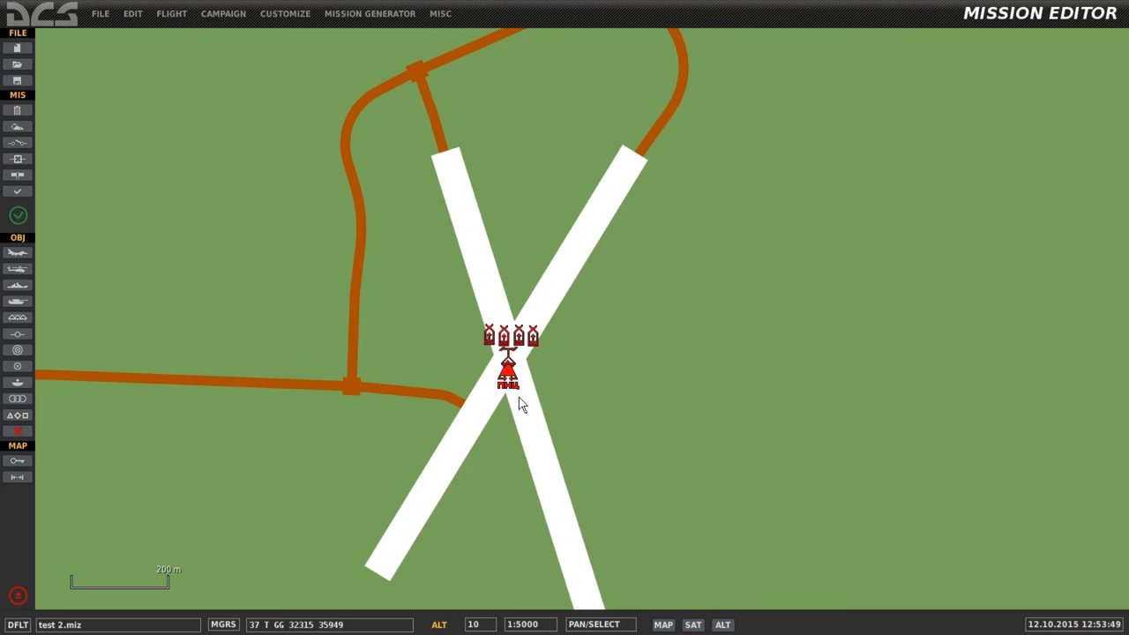